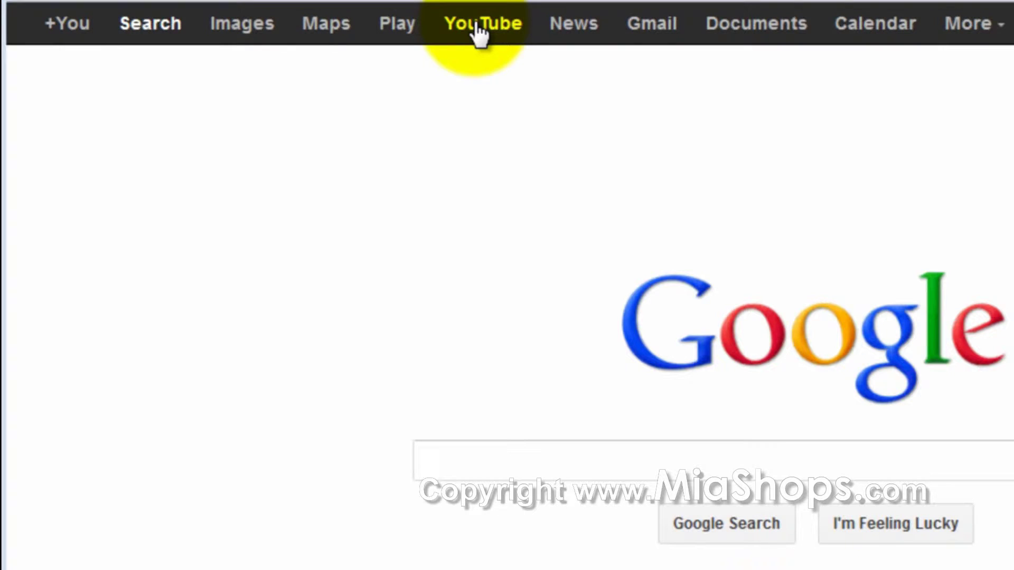
Go to YouTube and open My Channel from the account menu to start channel setup.
left_click(478, 26)
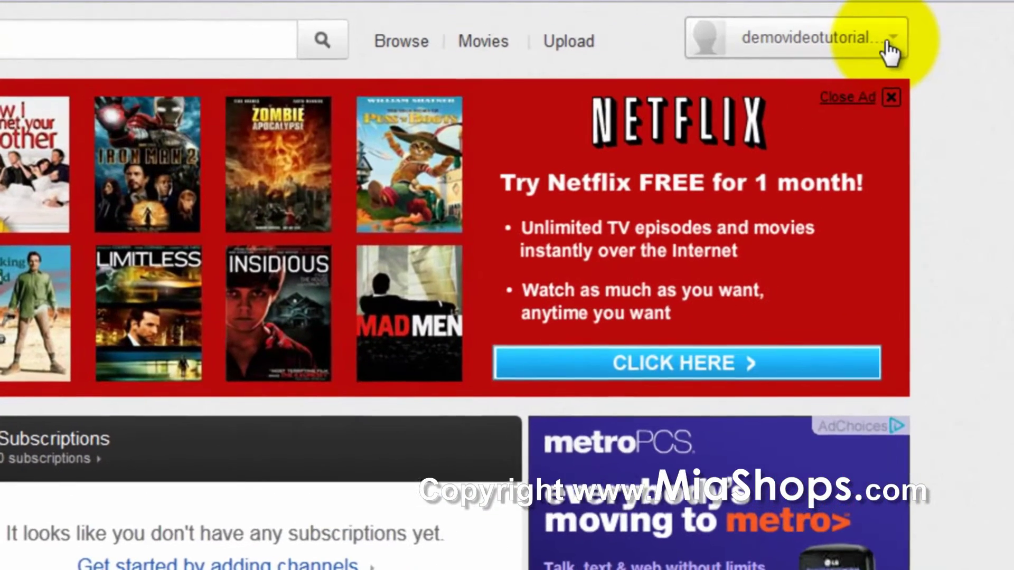
left_click(891, 50)
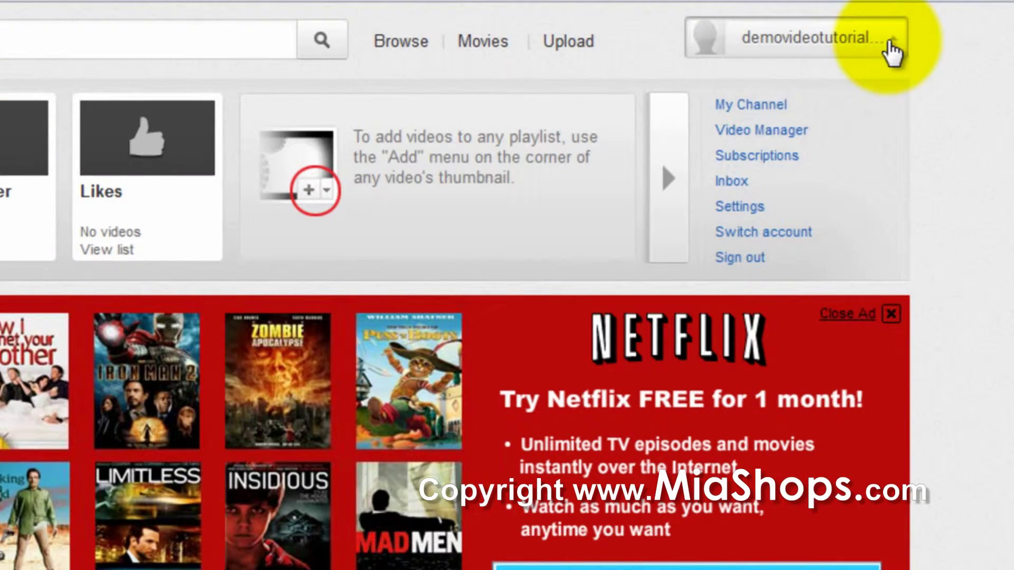
left_click(764, 105)
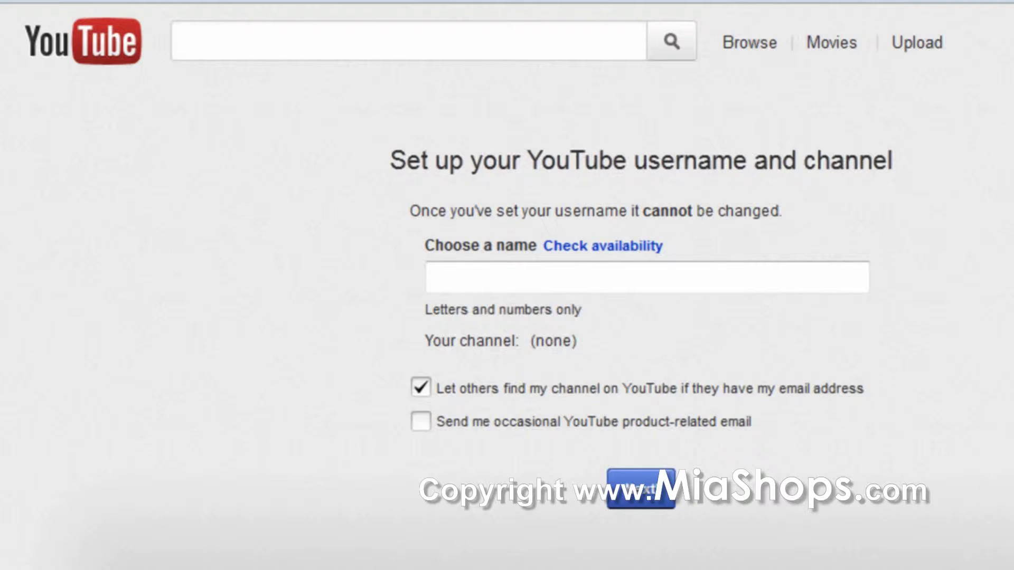
Create the channel under the available username 'DemoVideoTutorial' and finish setup.
type("DemoVideoTutorial")
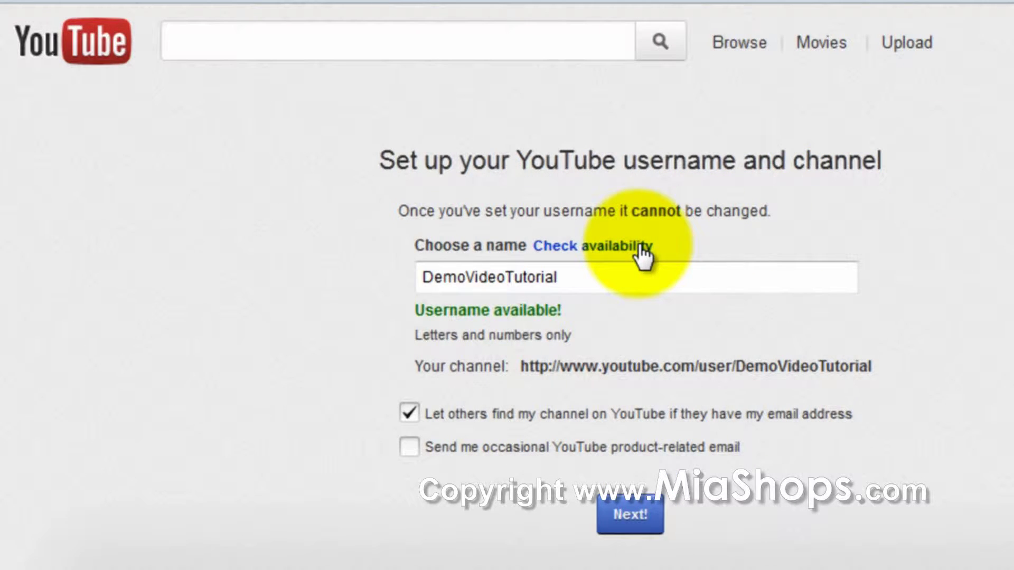
left_click(615, 515)
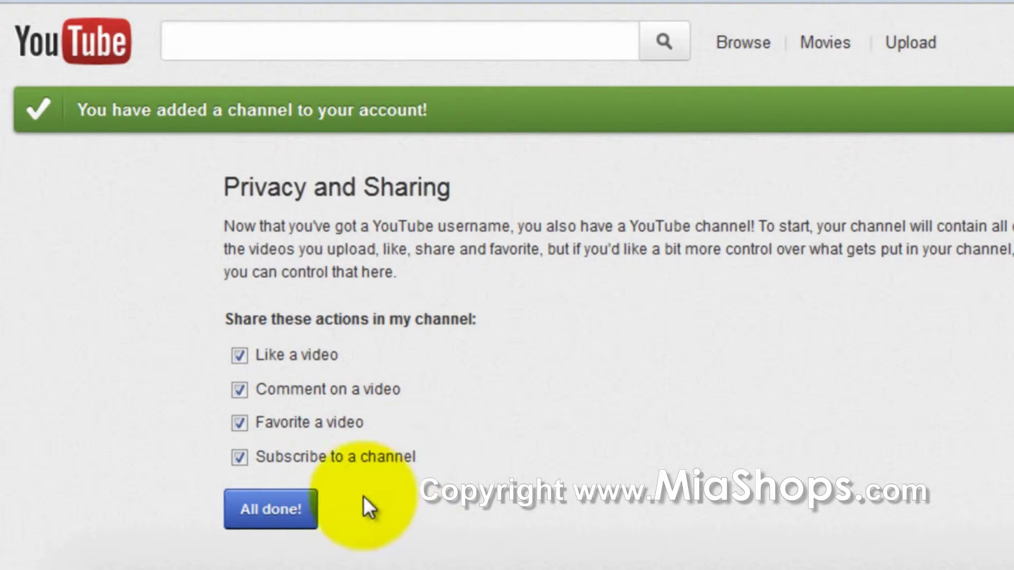
left_click(269, 524)
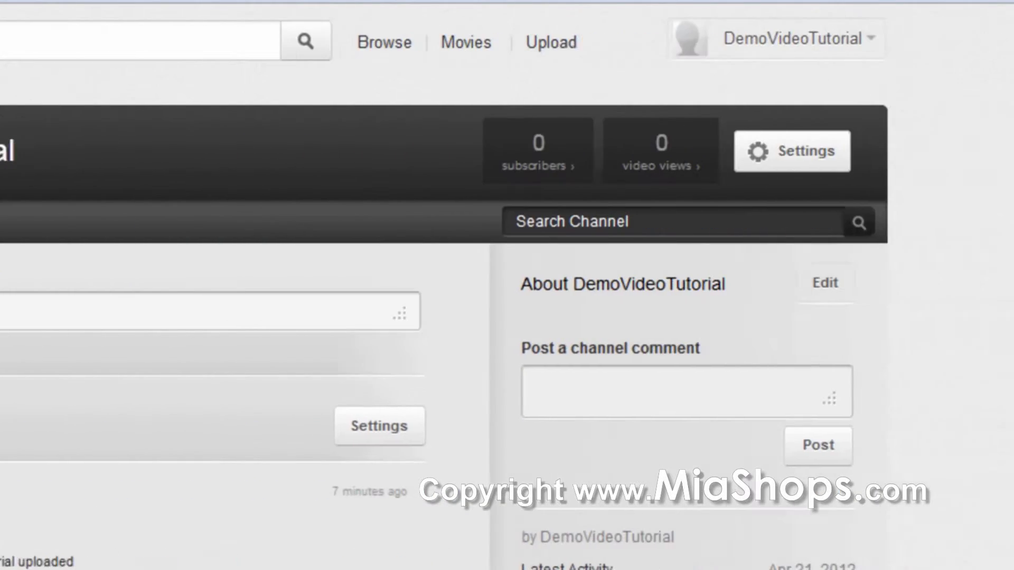
Set the channel's background colour to dark red (#330000) in the channel editor.
left_click(725, 158)
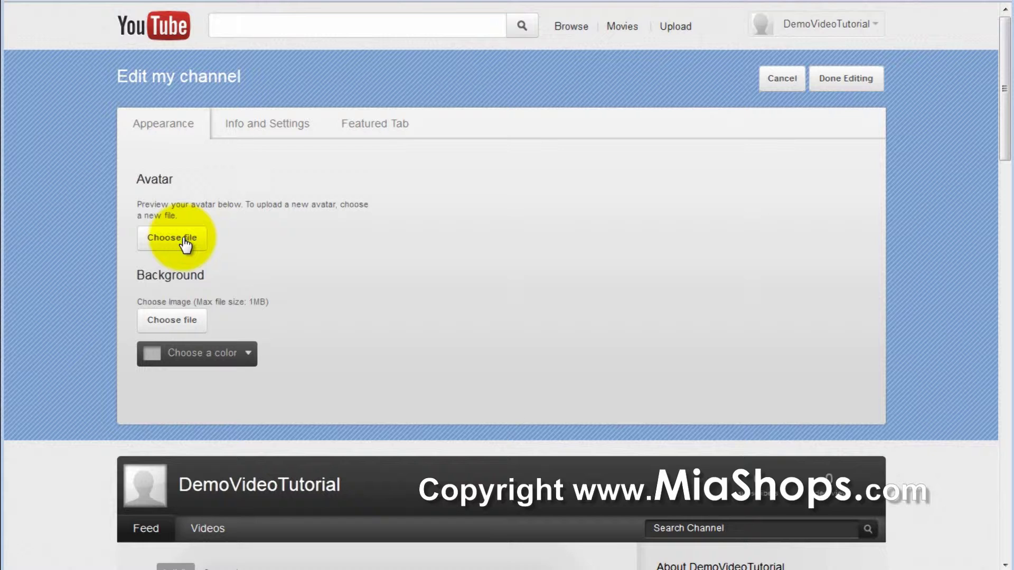
scroll(185, 244, "down", 2)
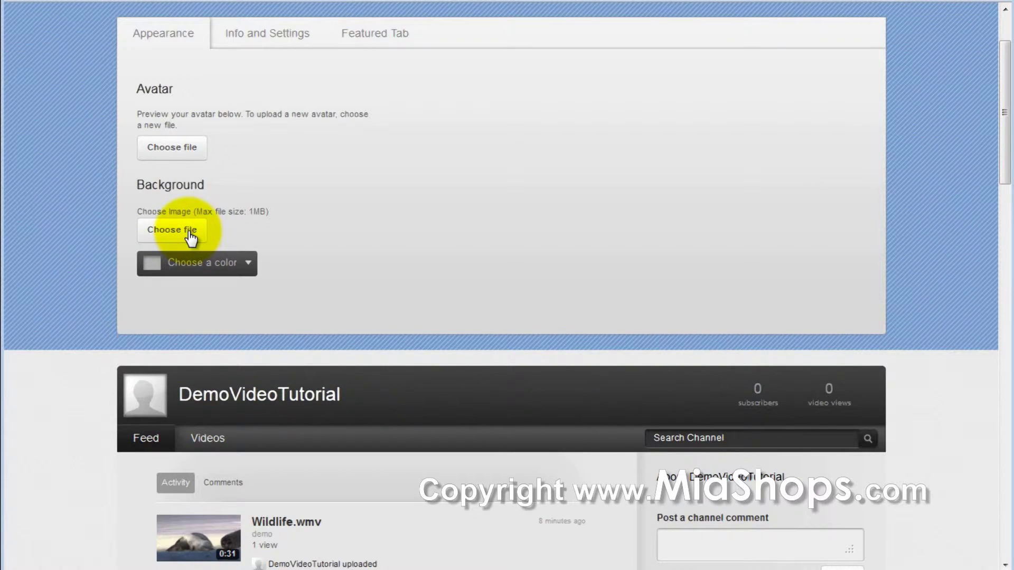
left_click(180, 263)
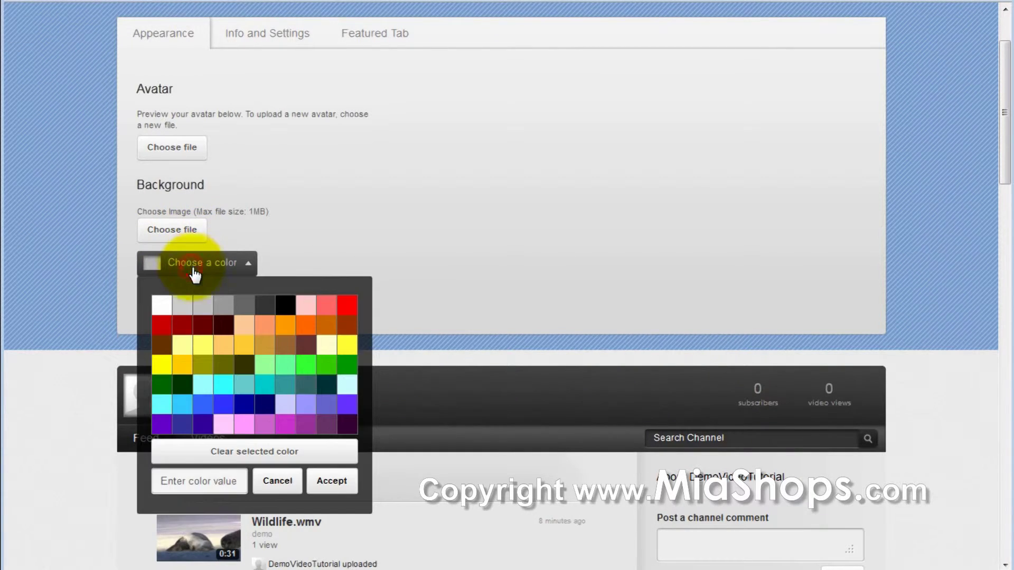
left_click(220, 330)
left_click(333, 490)
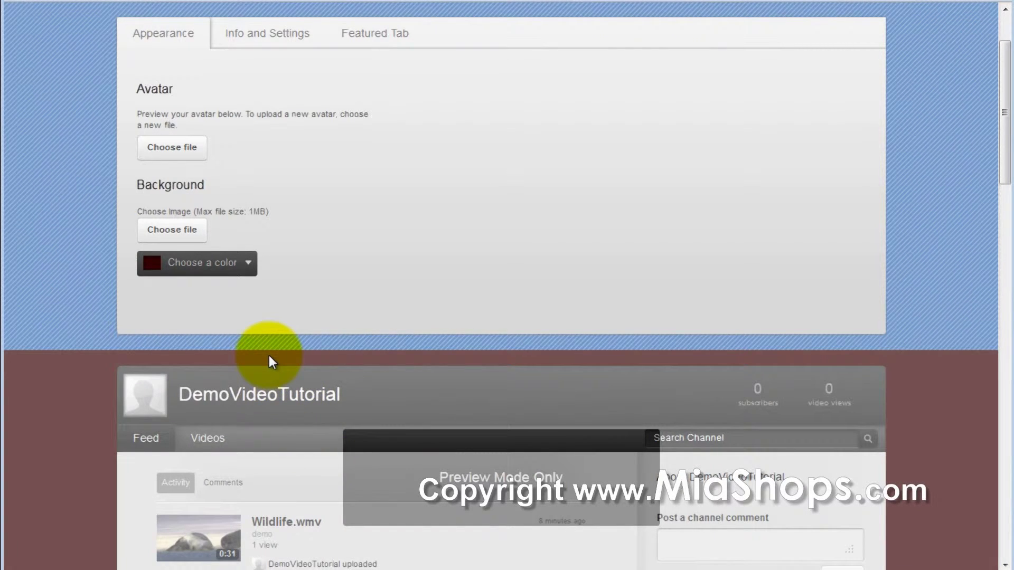
scroll(268, 356, "down", 5)
scroll(268, 356, "up", 5)
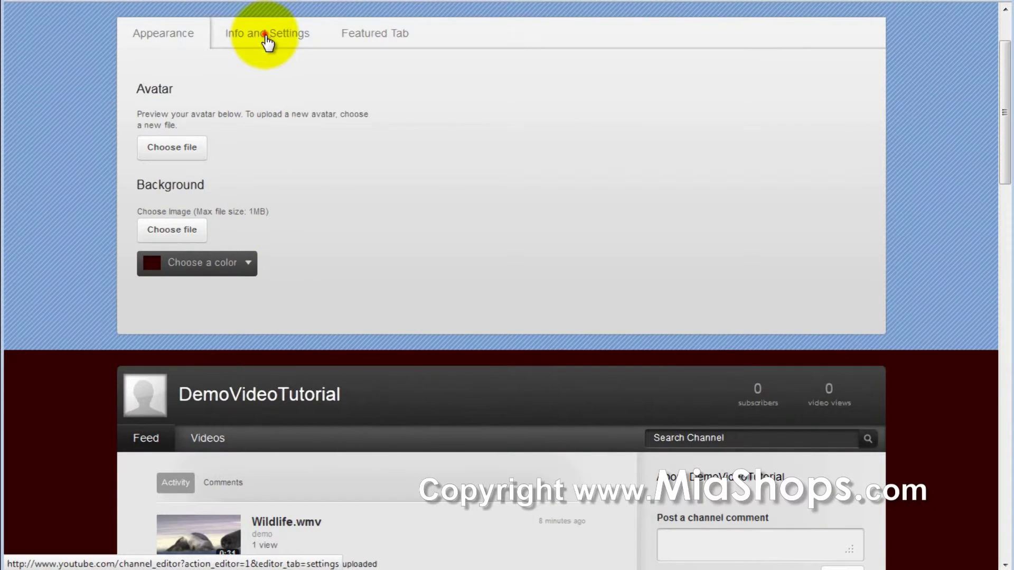
Enable the channel's featured tab and choose the Network layout for it.
left_click(268, 38)
left_click(272, 152)
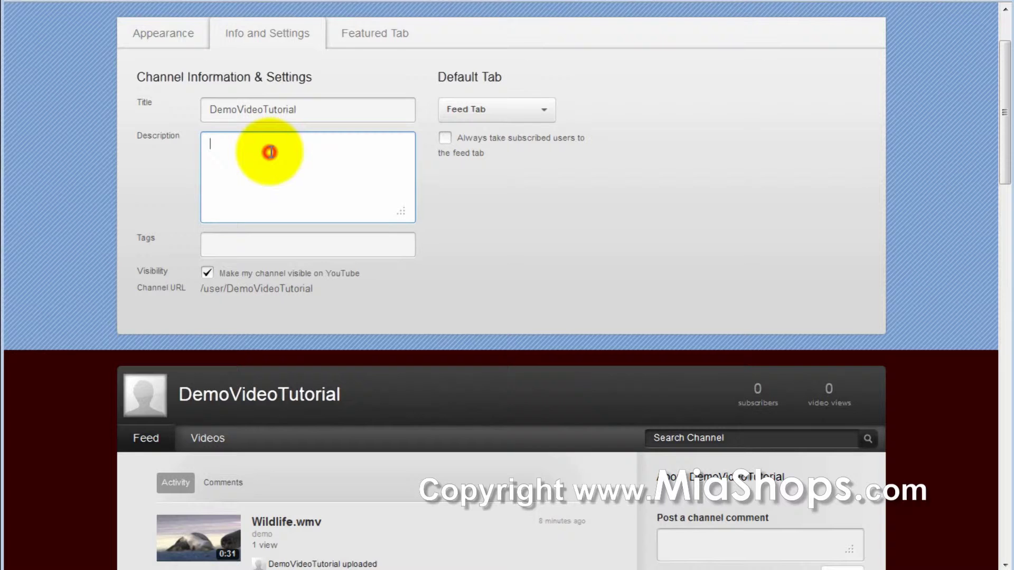
left_click(222, 244)
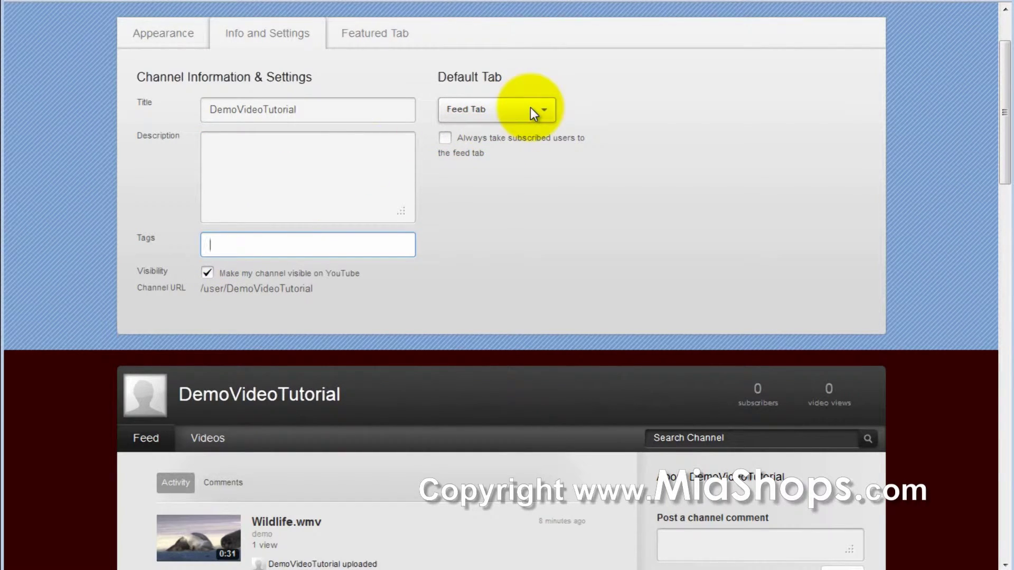
left_click(386, 41)
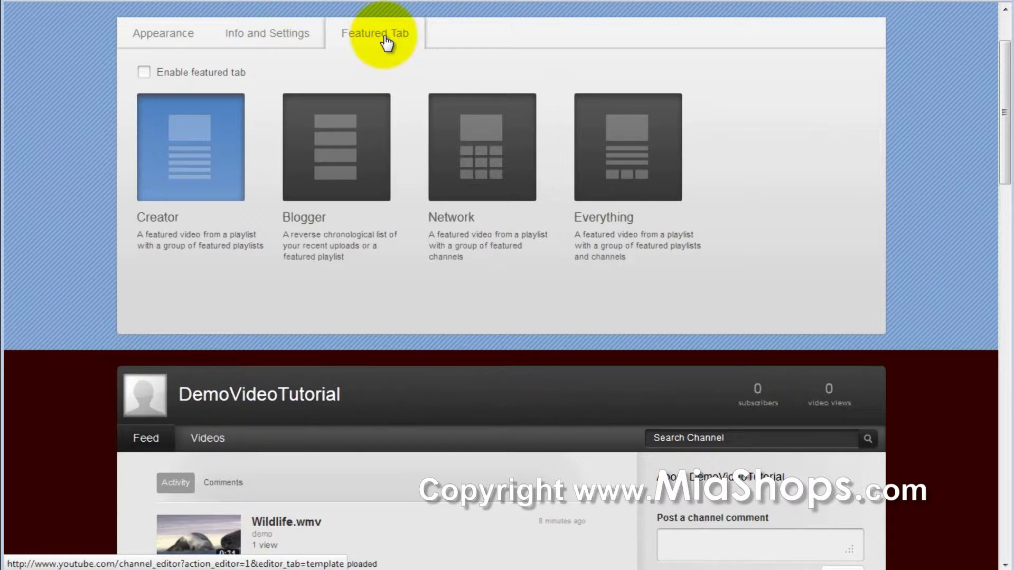
left_click(143, 72)
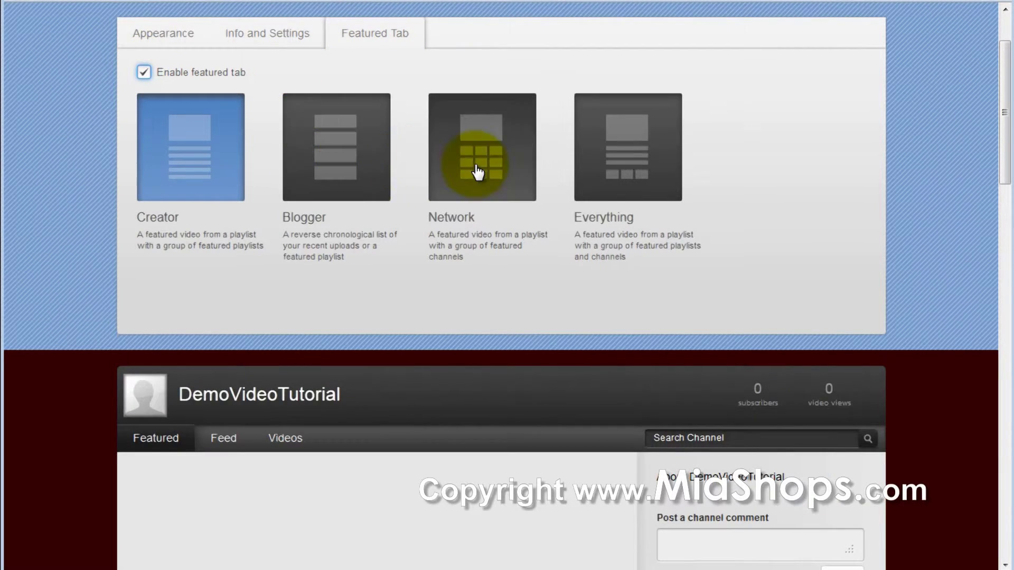
left_click(477, 170)
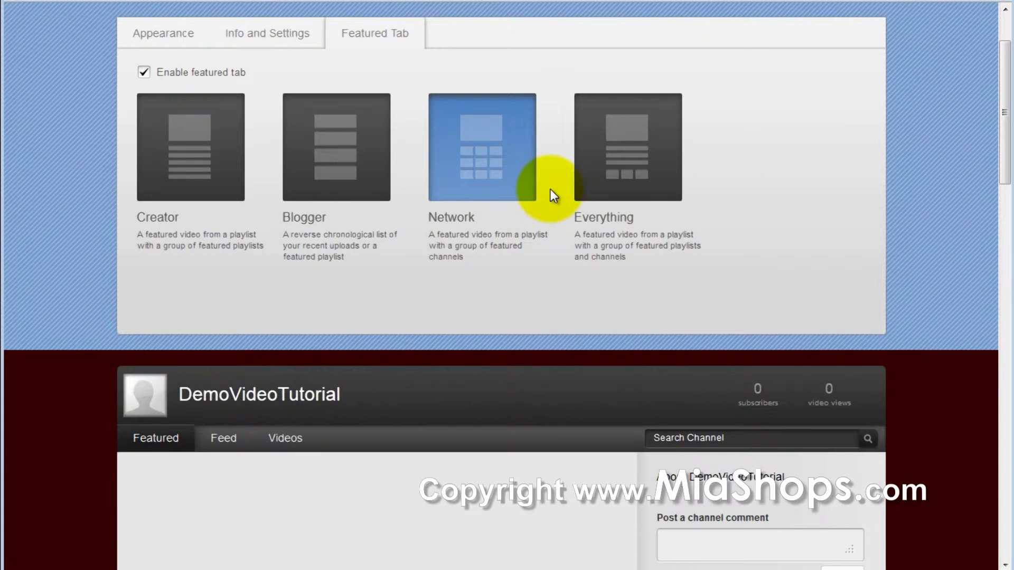
scroll(550, 189, "down", 9)
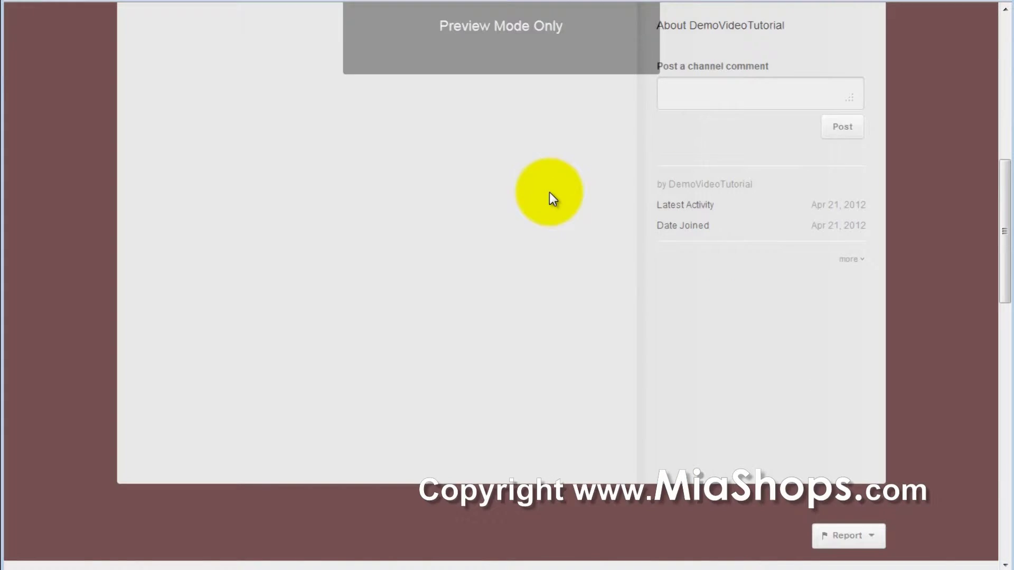
scroll(550, 192, "up", 9)
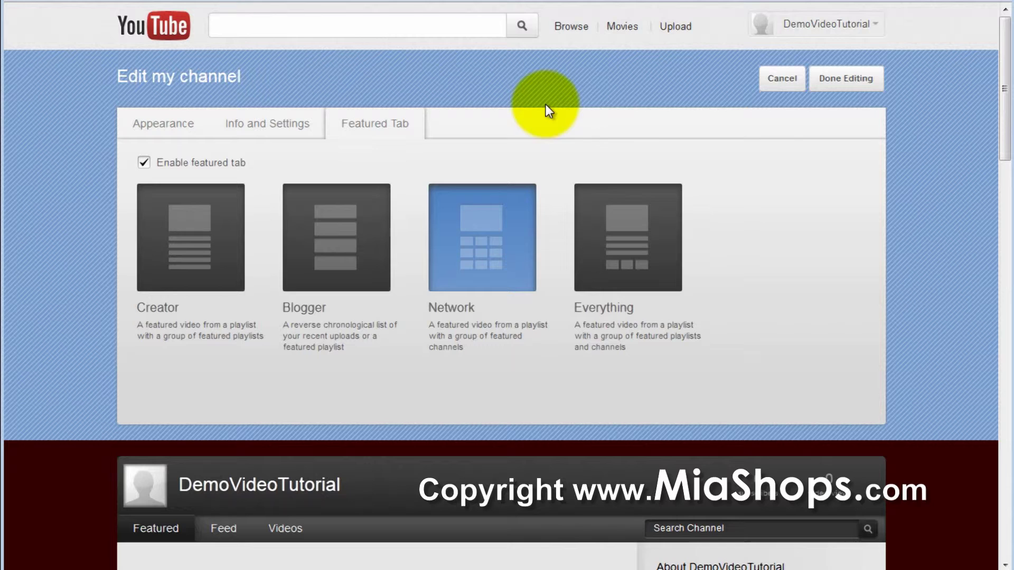
Save the channel changes and open the Upload video files page.
left_click(845, 89)
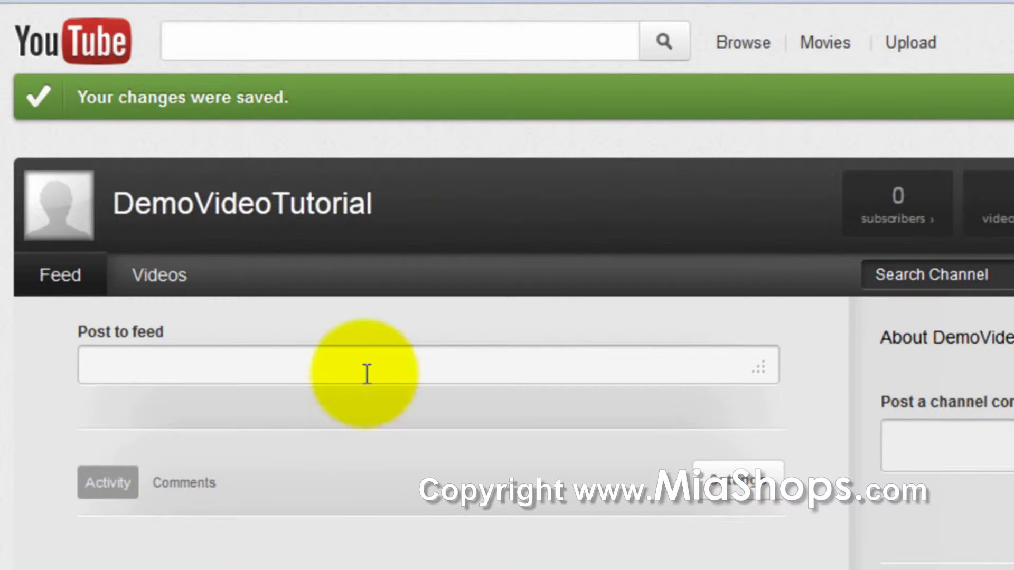
left_click(919, 48)
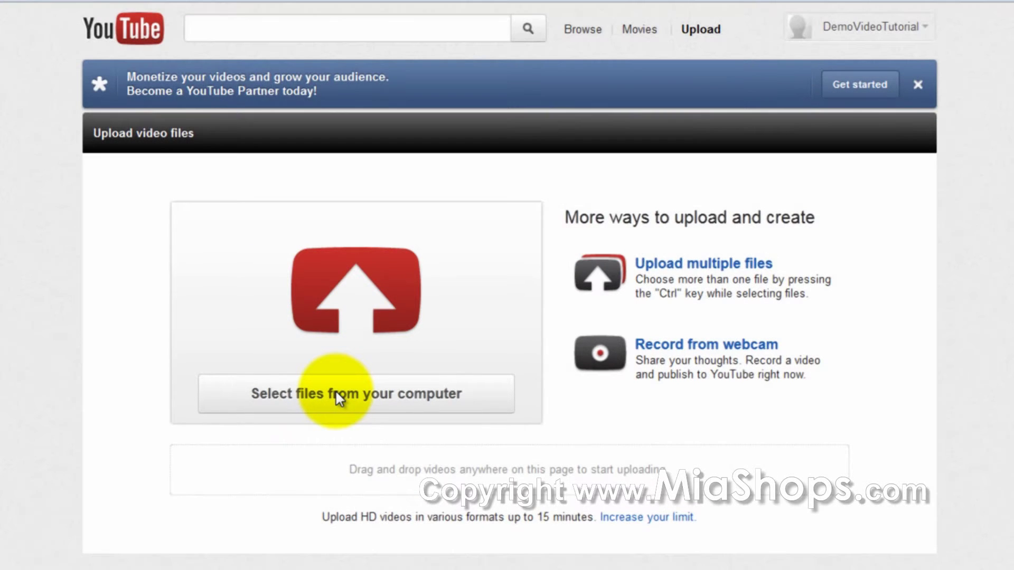
Upload Wildlife.wmv from the Videos > Sample Videos folder.
left_click(336, 392)
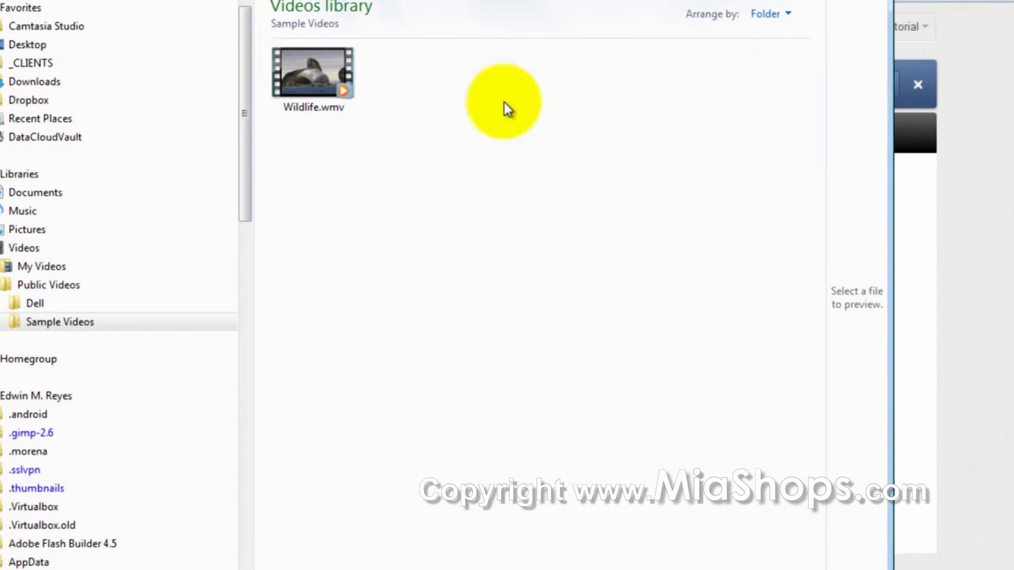
left_click(330, 80)
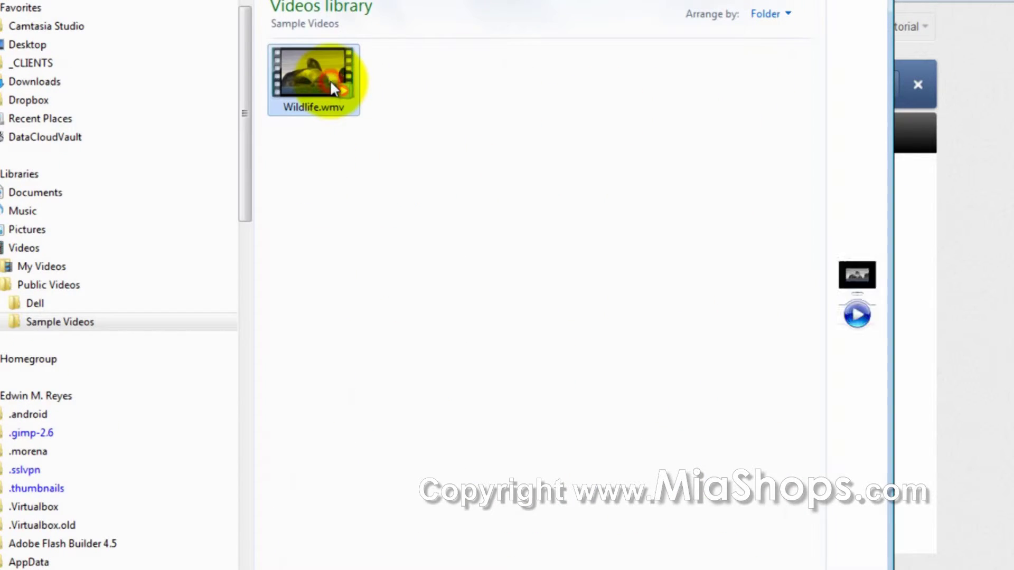
double_click(329, 80)
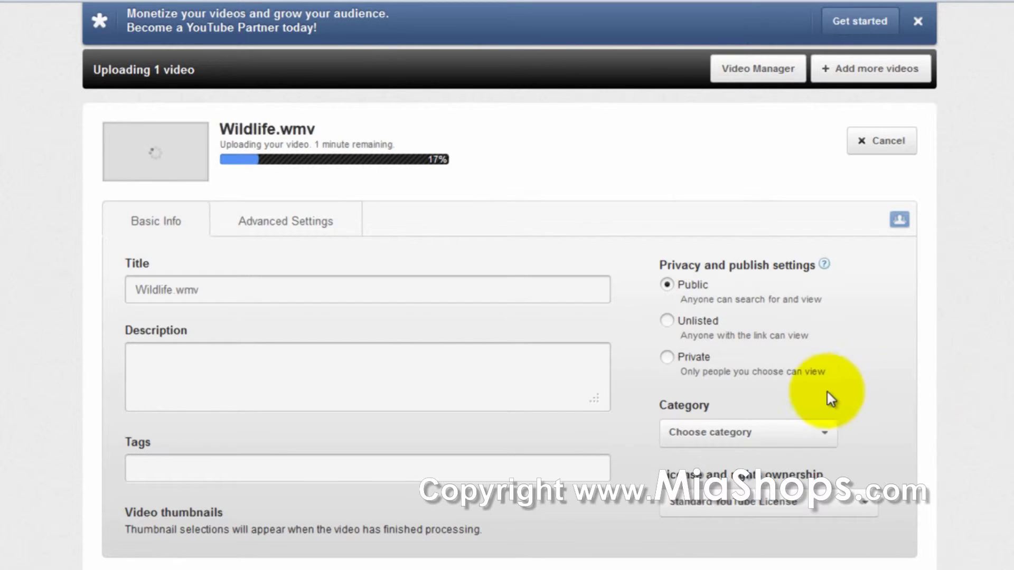
Give Wildlife.wmv description 'demo', tag 'wildlife', Education category and Standard YouTube License, then save.
left_click_drag(248, 288, 129, 298)
left_click(150, 355)
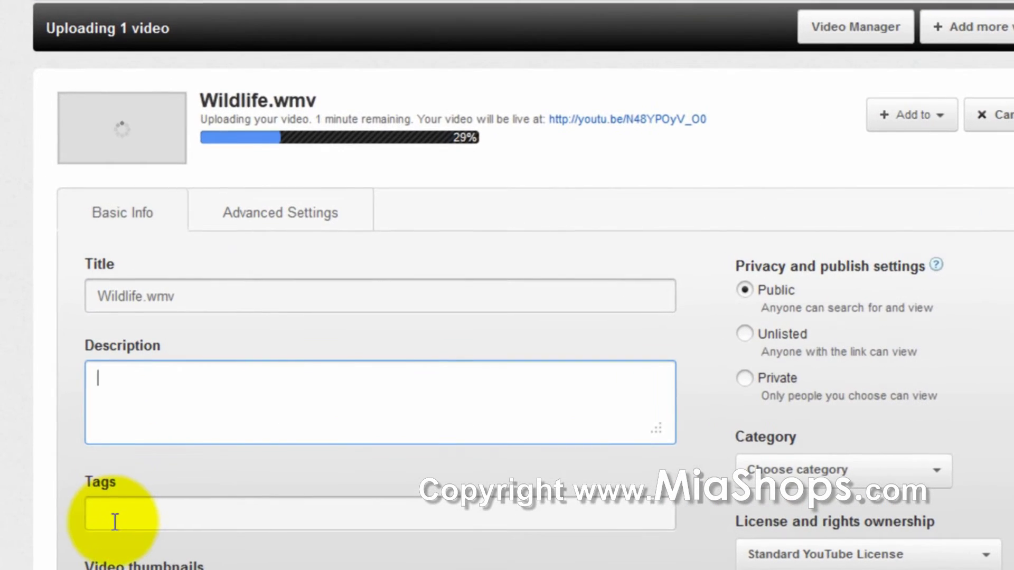
left_click(115, 521)
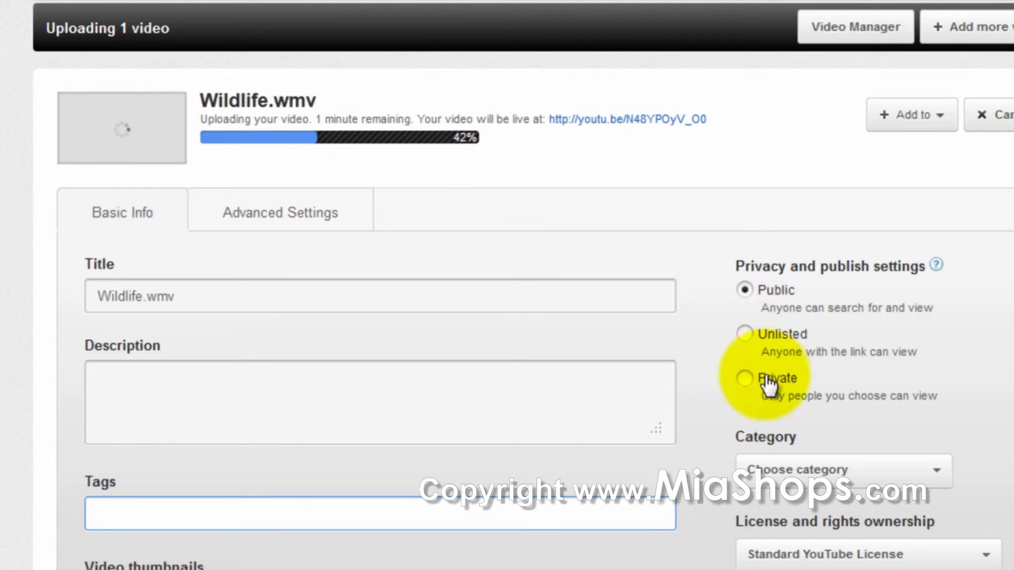
left_click(872, 469)
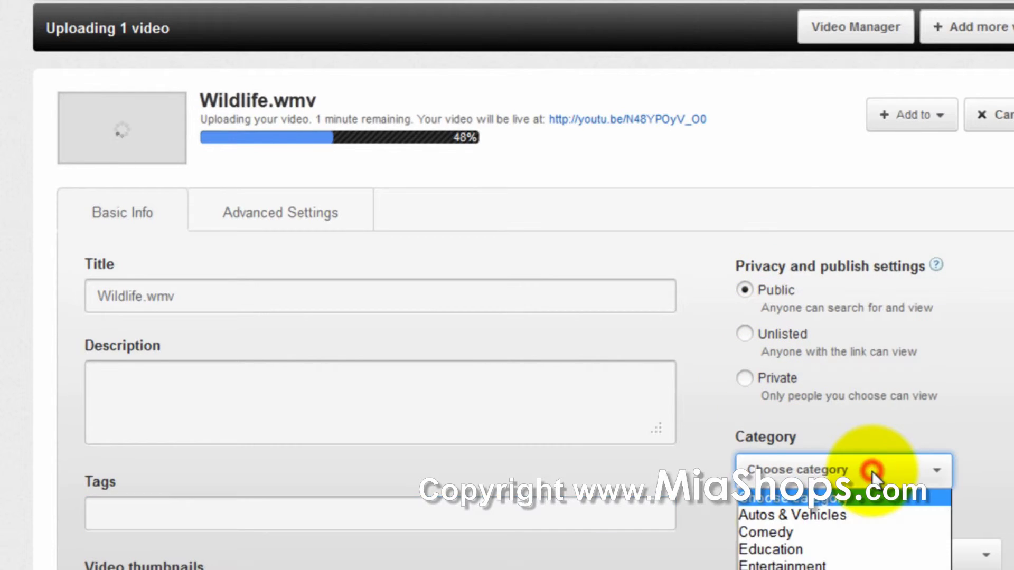
left_click(806, 544)
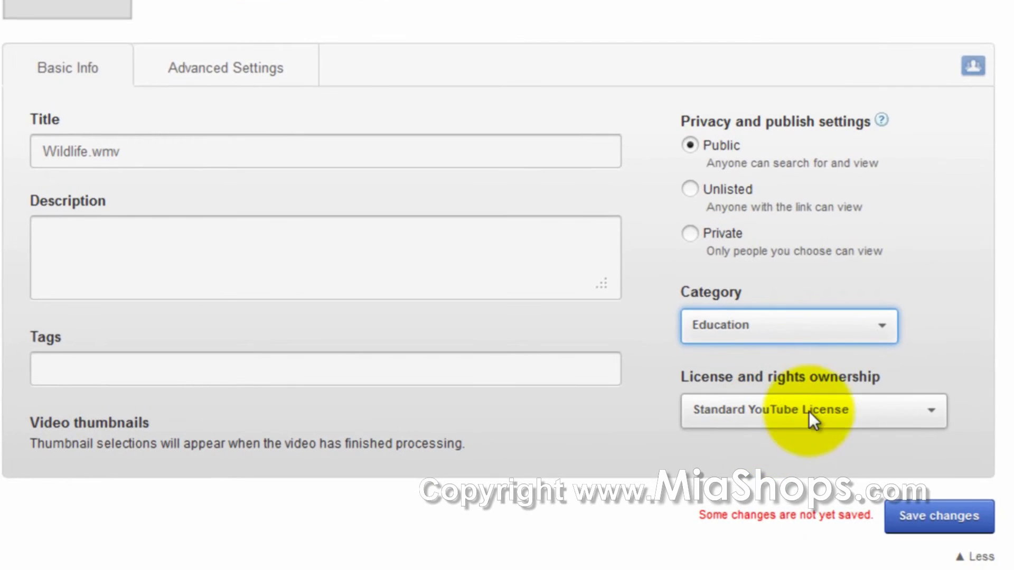
left_click(924, 413)
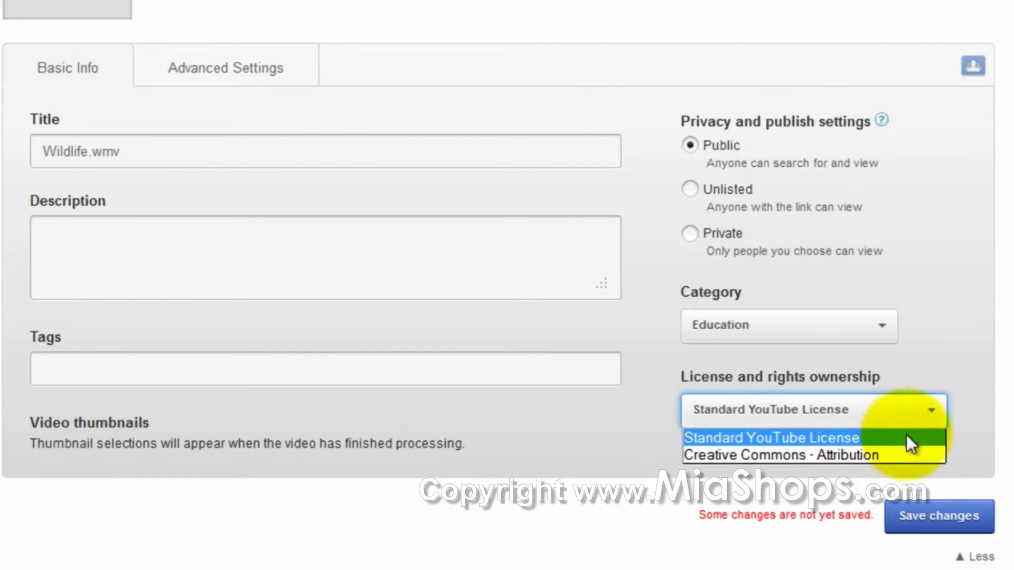
left_click(890, 443)
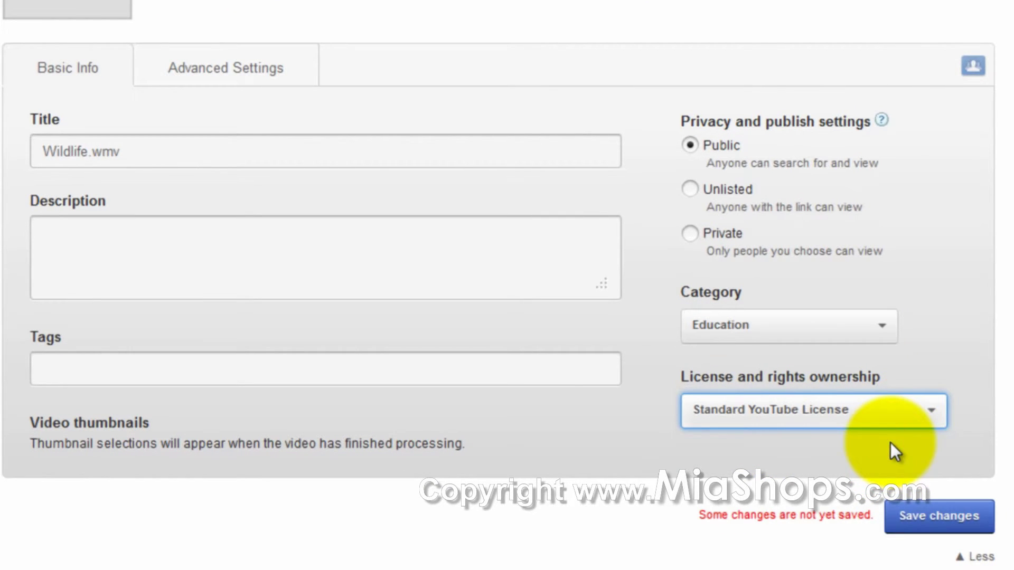
left_click(923, 528)
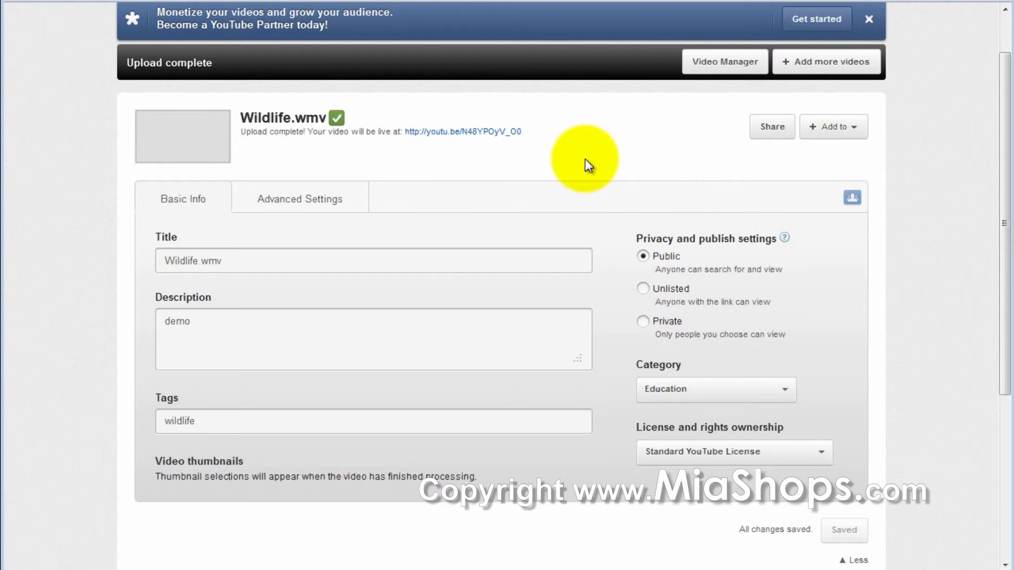
Open the Wildlife.wmv watch page through its youtu.be link.
left_click(470, 134)
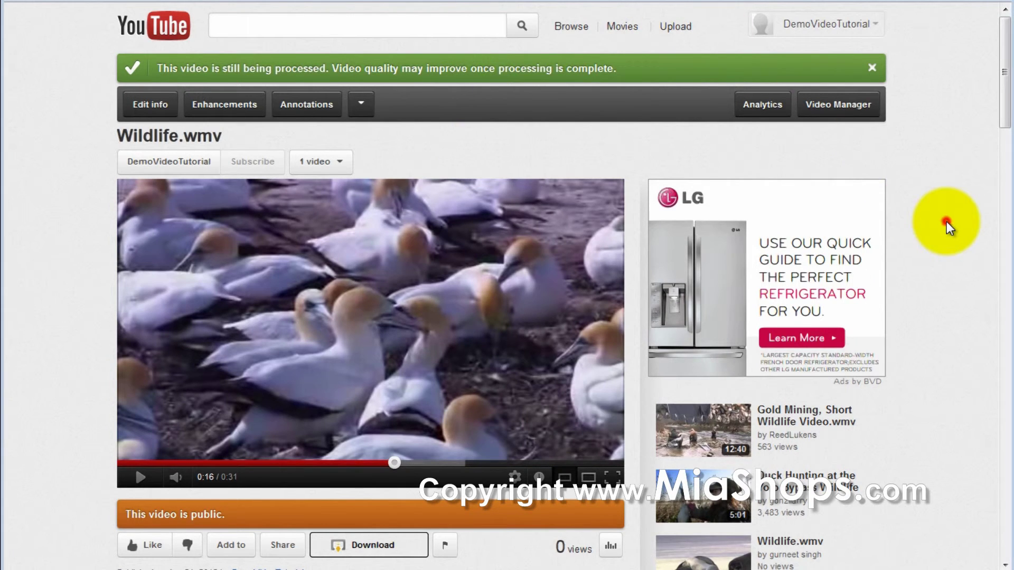
Edit the Wildlife.wmv info to use the middle still as thumbnail and save the changes.
scroll(949, 228, "down", 3)
scroll(944, 228, "up", 3)
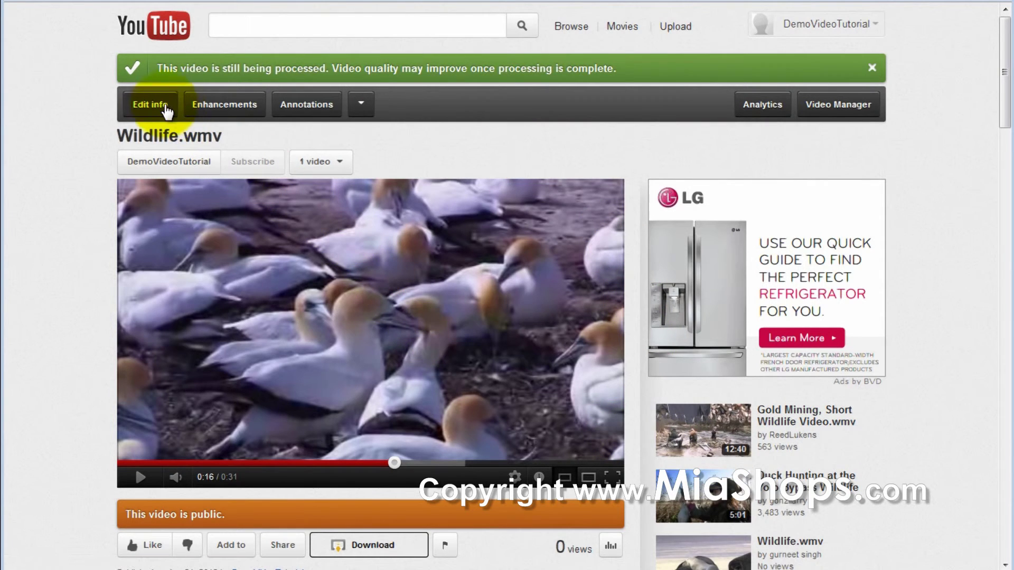
left_click(160, 108)
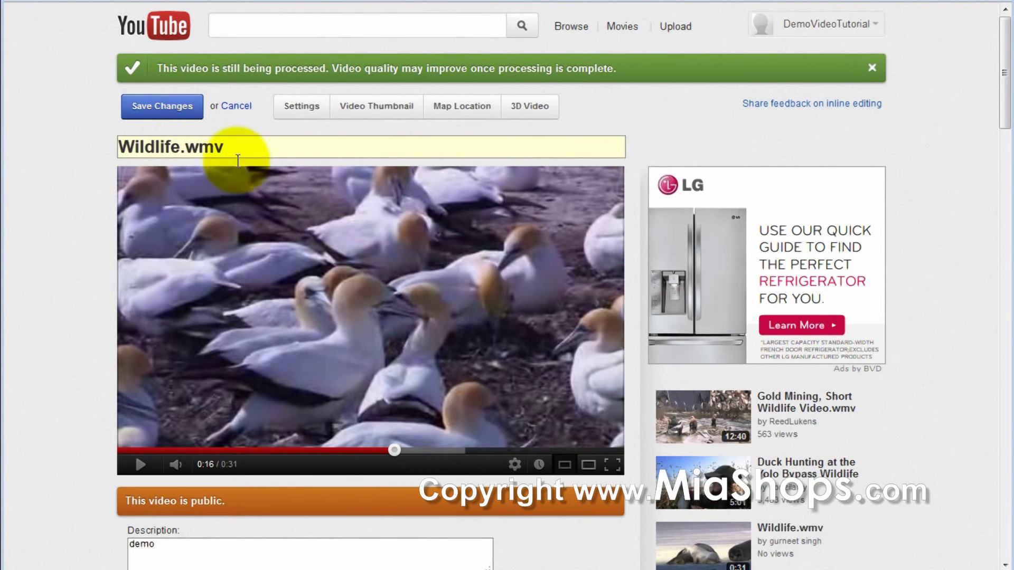
scroll(249, 154, "down", 3)
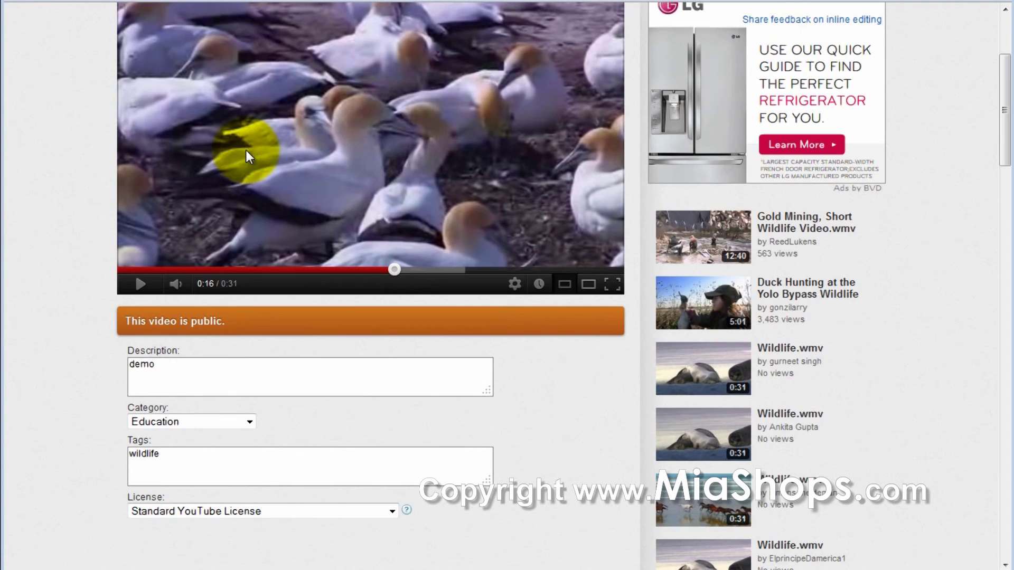
scroll(271, 267, "up", 3)
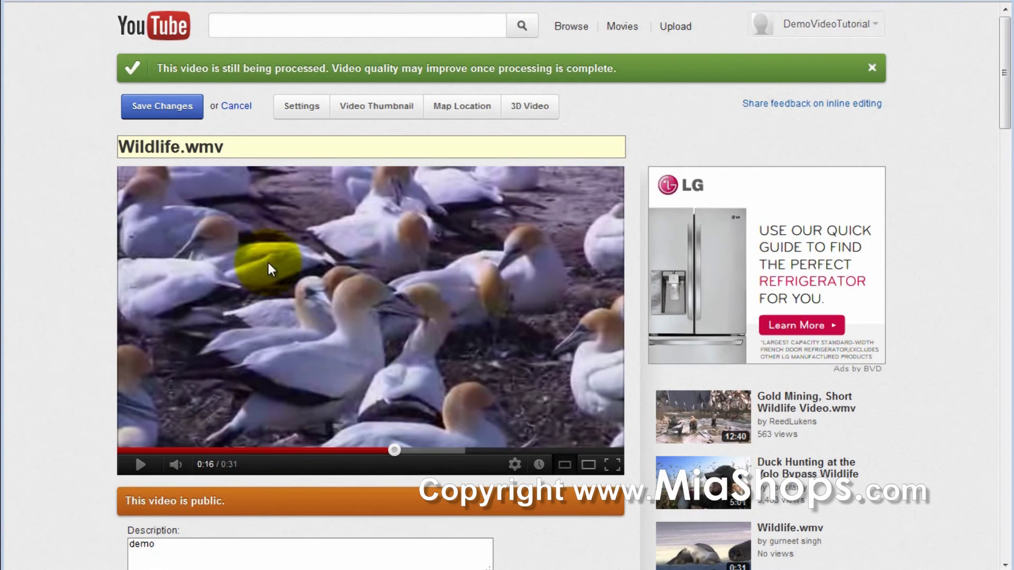
left_click(353, 111)
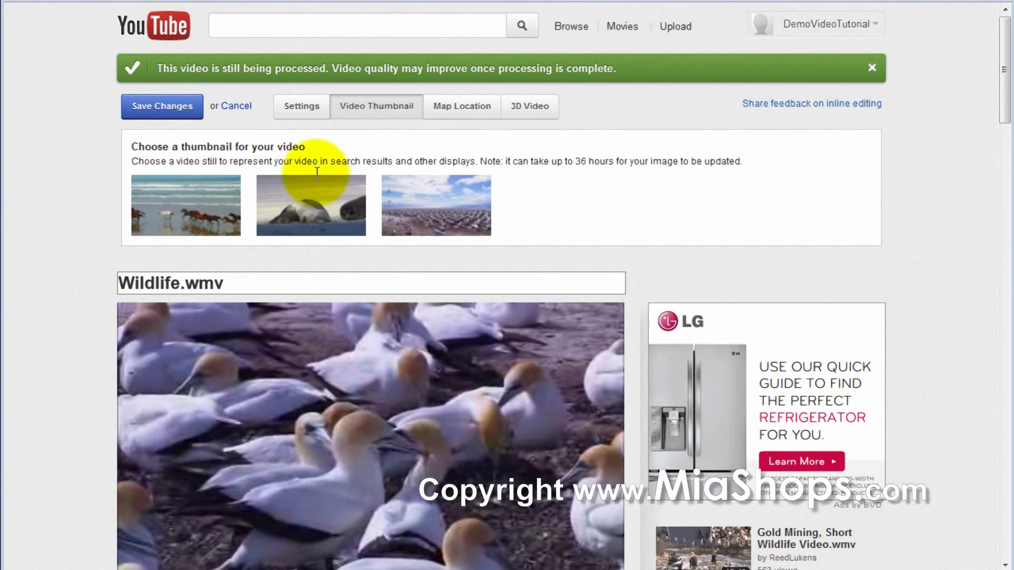
left_click(310, 194)
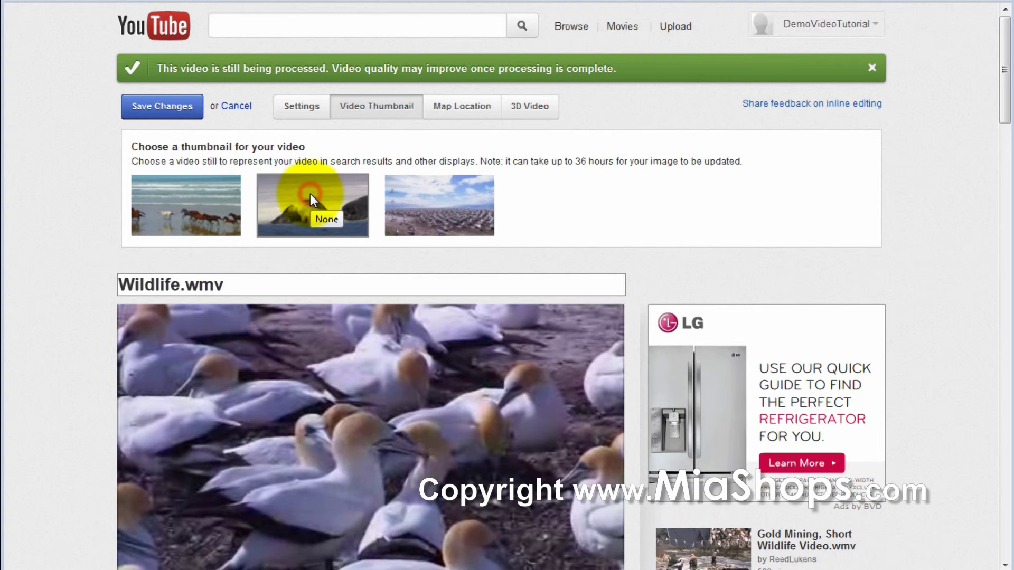
left_click(442, 114)
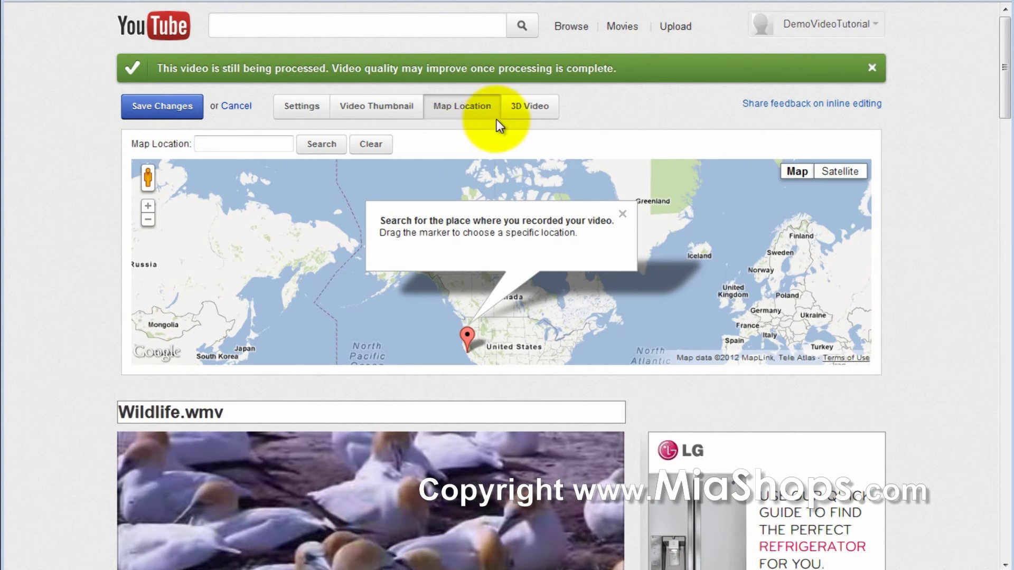
left_click(169, 106)
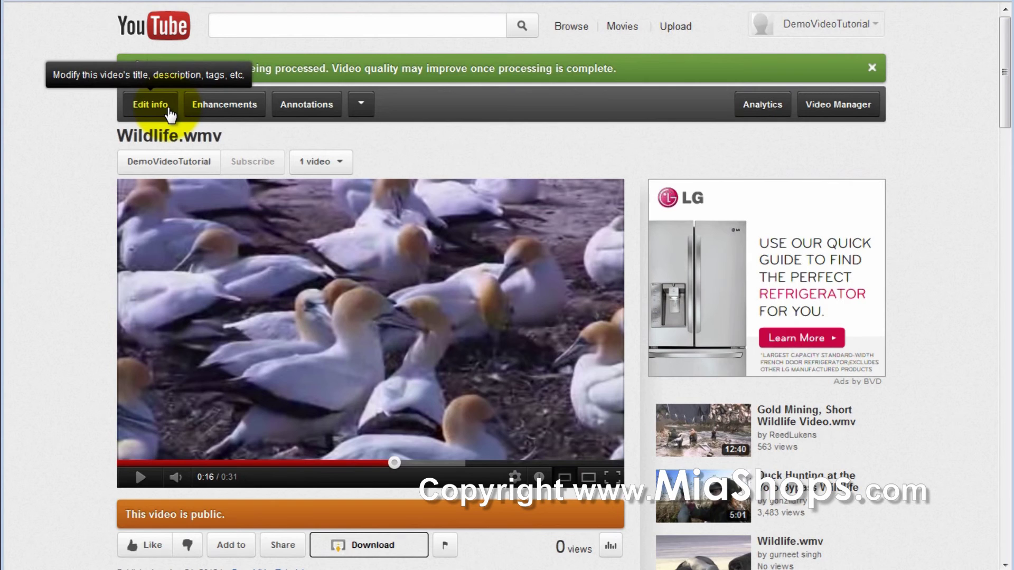